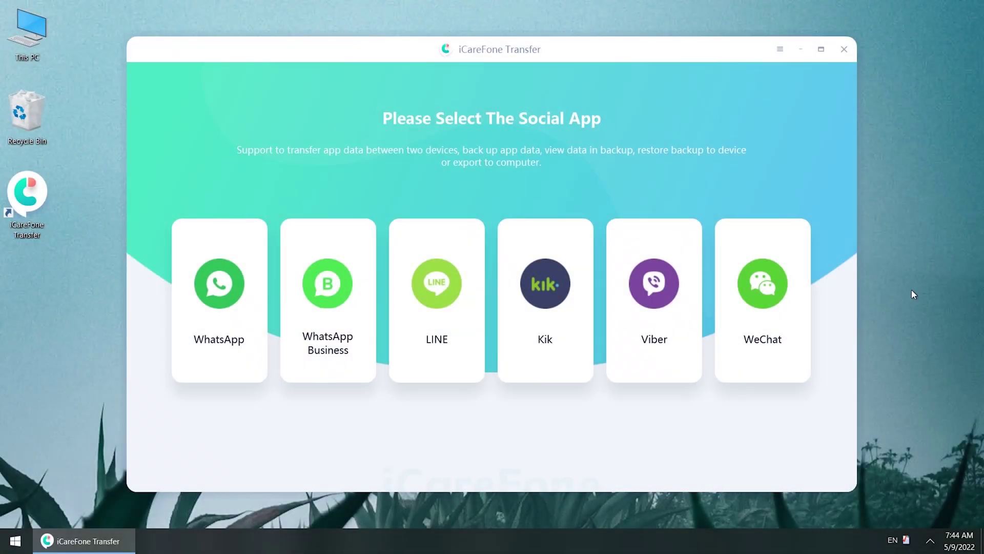
Step: Choose WhatsApp, start the Samsung-to-iPhone 13 pink transfer, and accept the overwrite warning
click(228, 304)
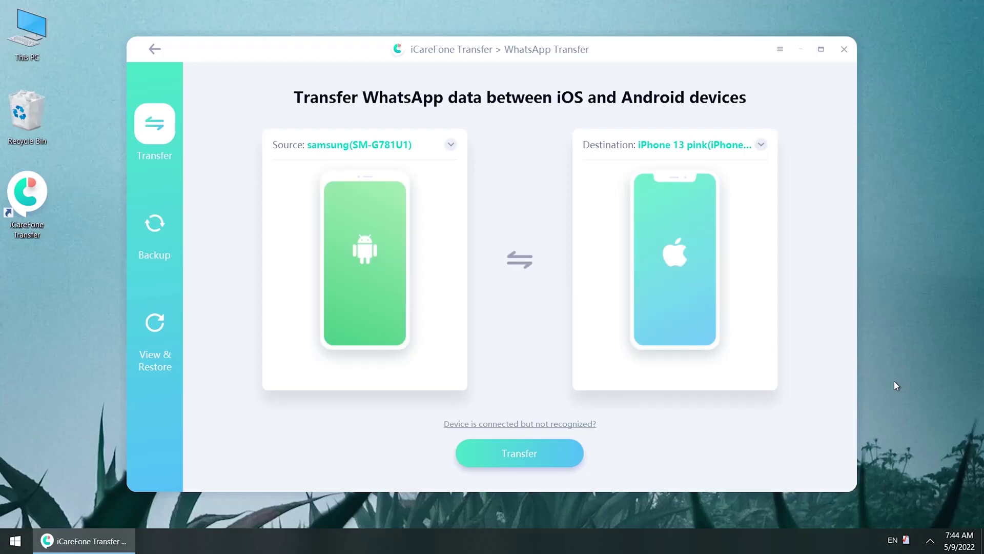
click(557, 449)
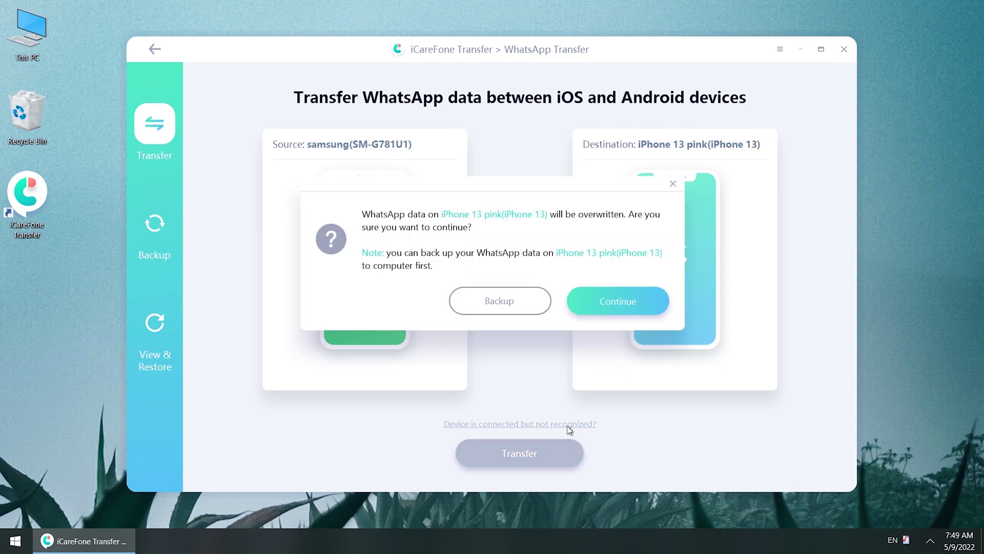
click(637, 297)
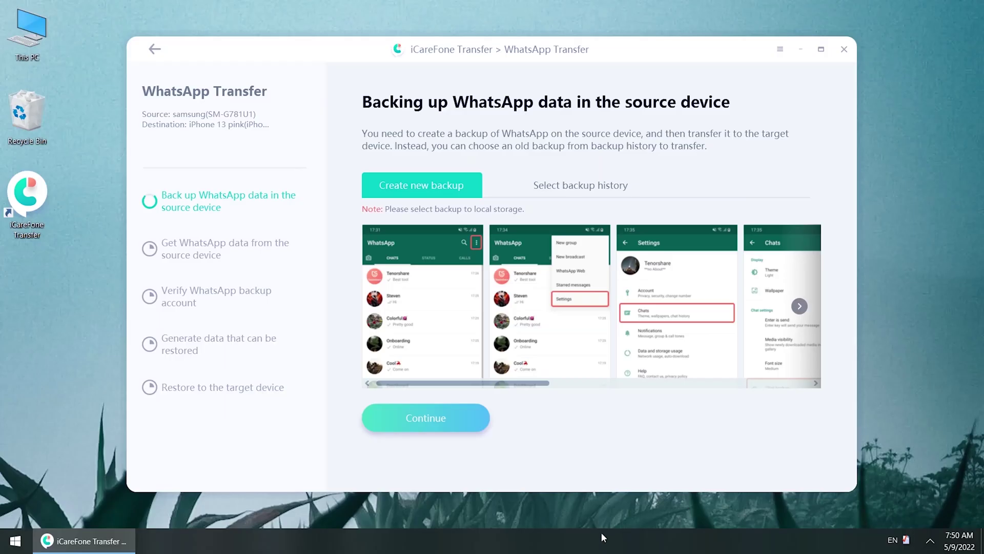
Step: Confirm that the WhatsApp backup on the Samsung has been created
click(471, 414)
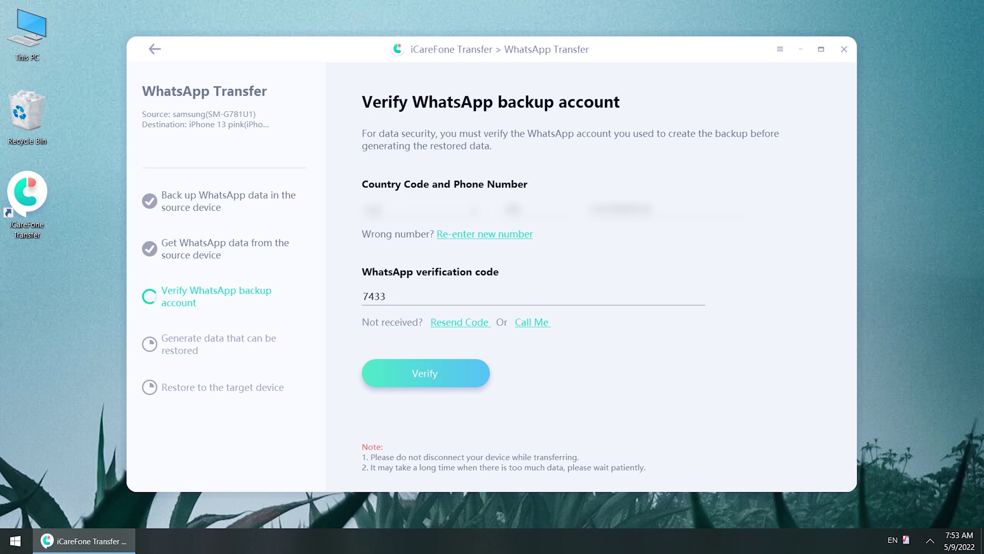
click(452, 377)
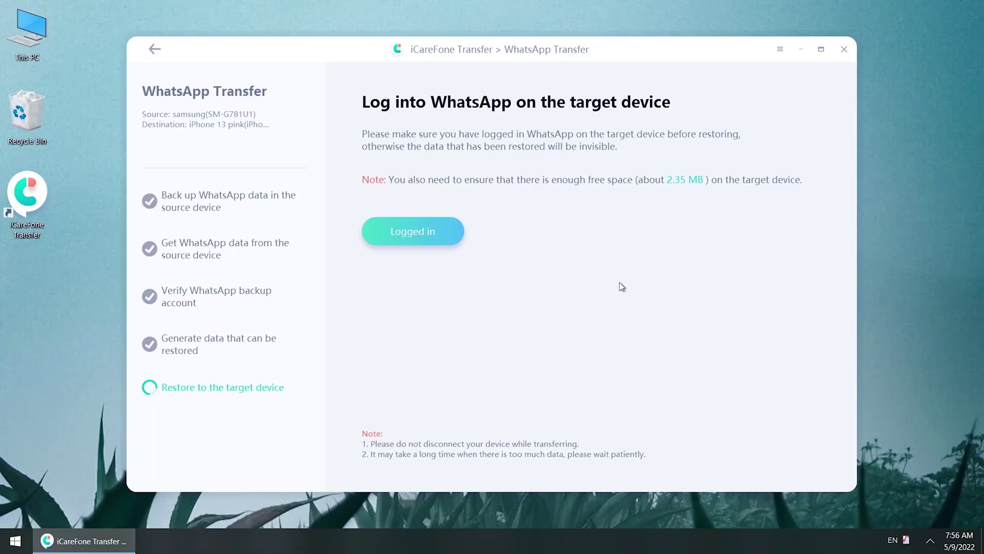
Step: Confirm WhatsApp is logged in on the iPhone 13 so data restoring begins
click(430, 241)
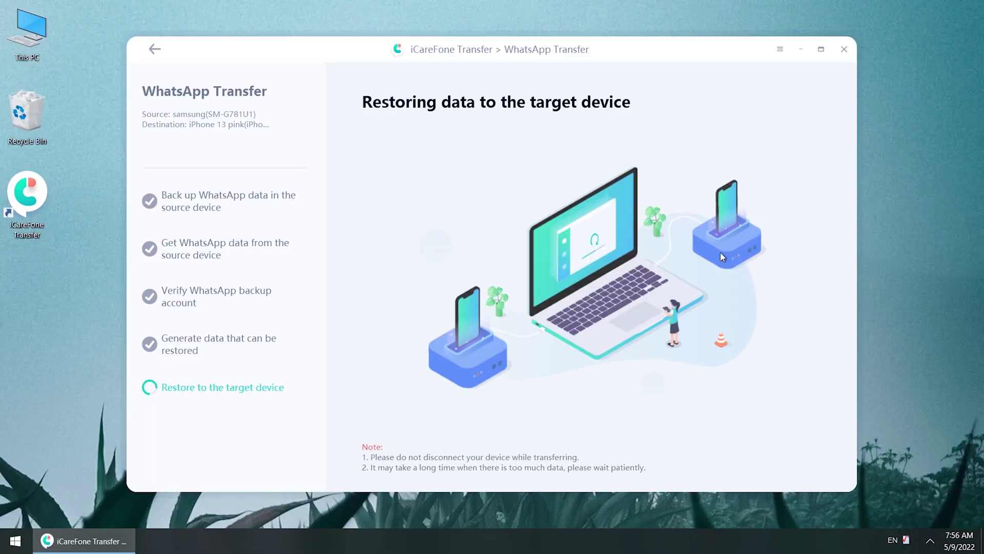